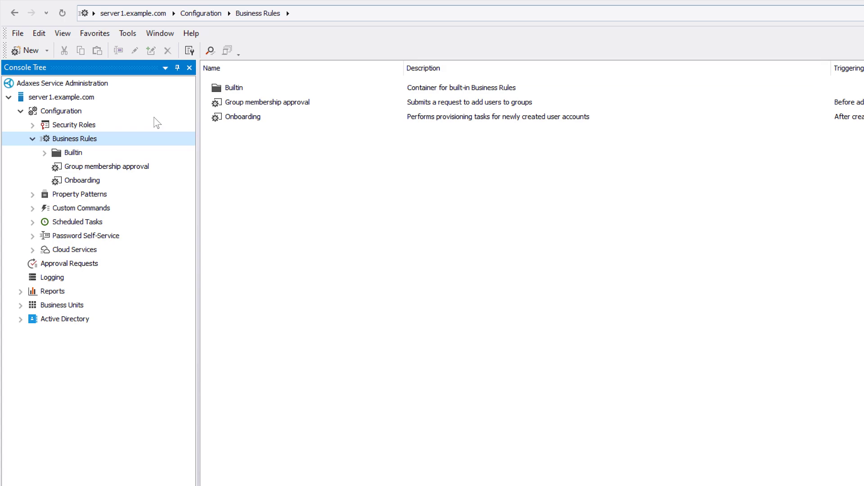
Step: Create a new business rule named "User creation approval" under Business Rules
right_click(74, 140)
mouse_move(93, 168)
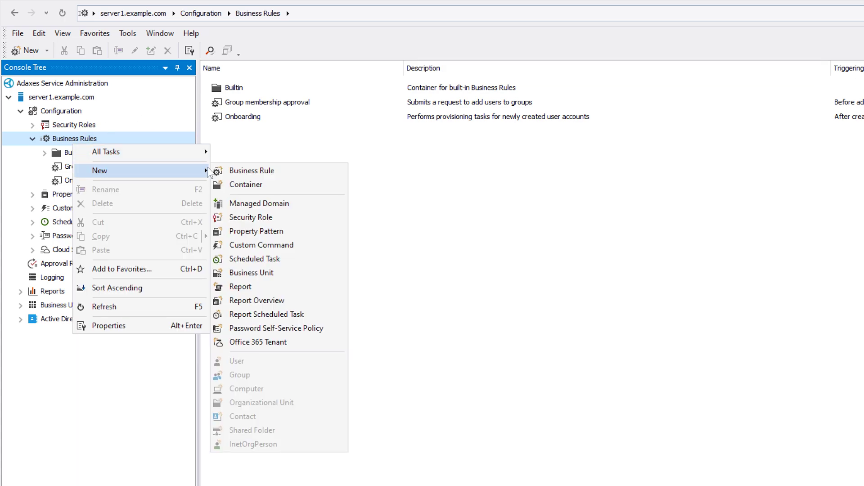
left_click(251, 171)
type("User creation a")
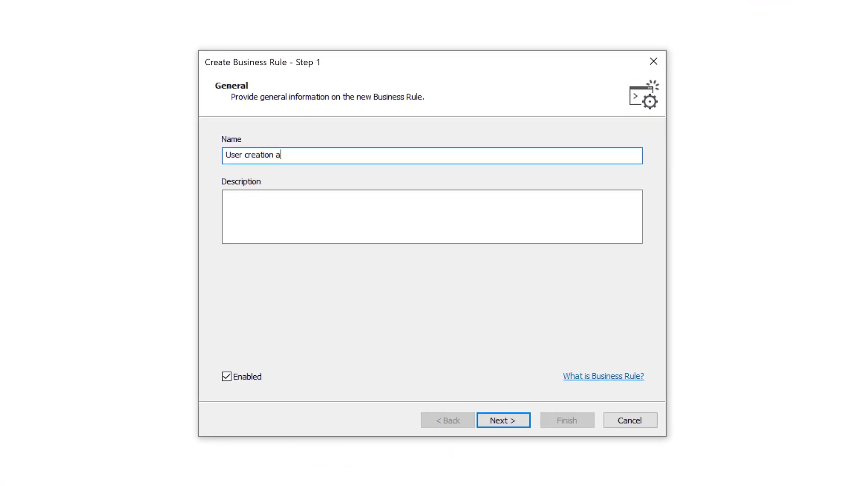
type("pproval")
left_click(513, 420)
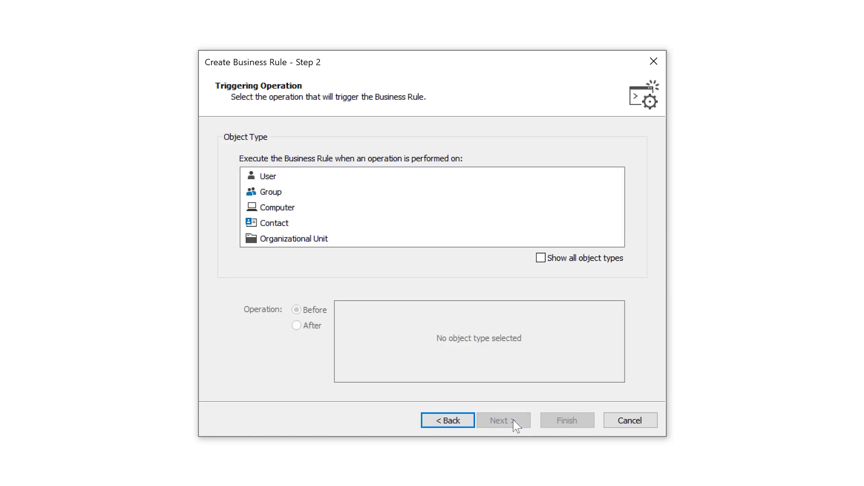
Step: Set the rule to trigger before creating a user, with User as the object type
left_click(268, 177)
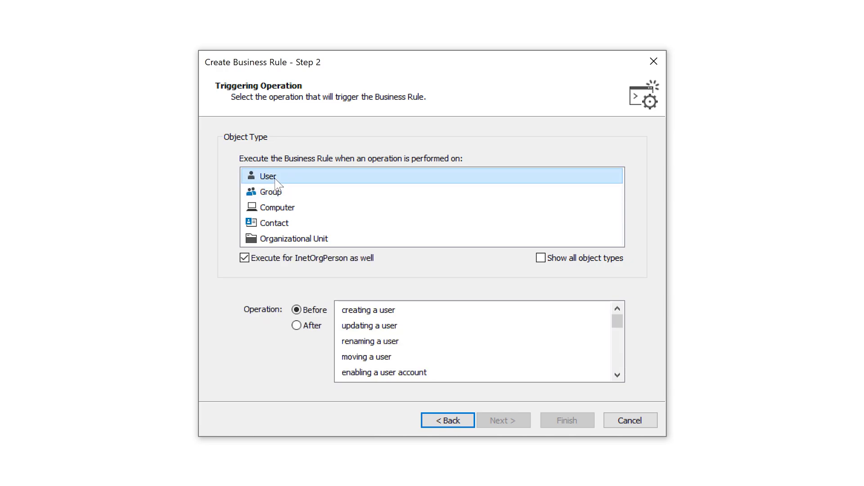
left_click(359, 310)
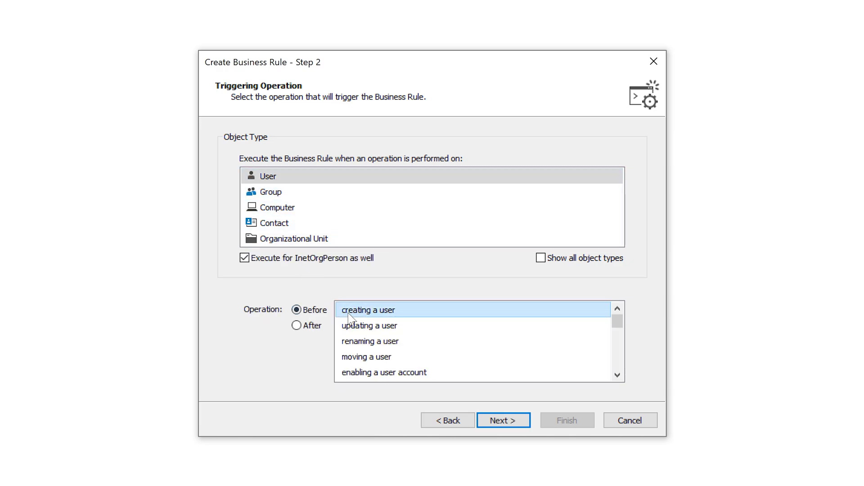
left_click(499, 422)
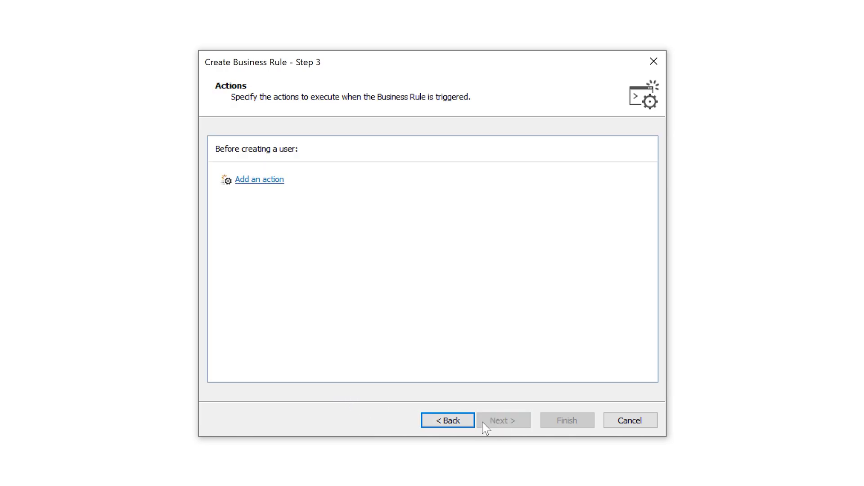
Step: Add a "Send this operation for approval" action with the IT Staff group as approver
left_click(269, 185)
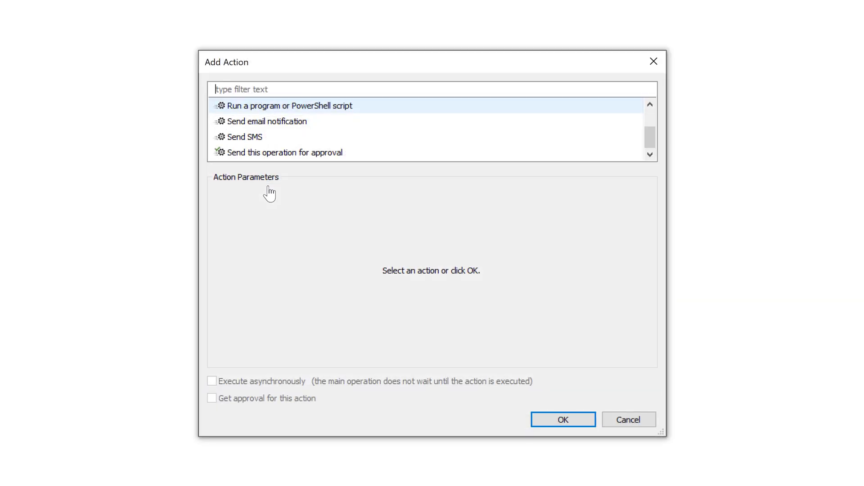
left_click(265, 156)
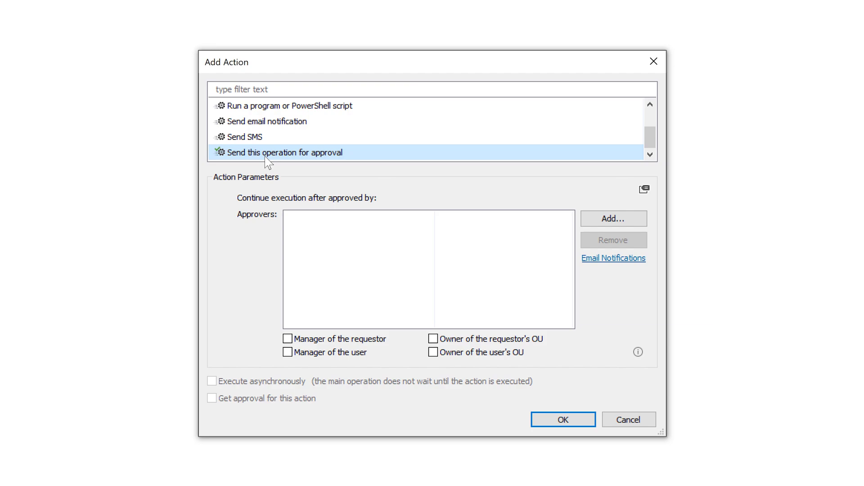
left_click(611, 218)
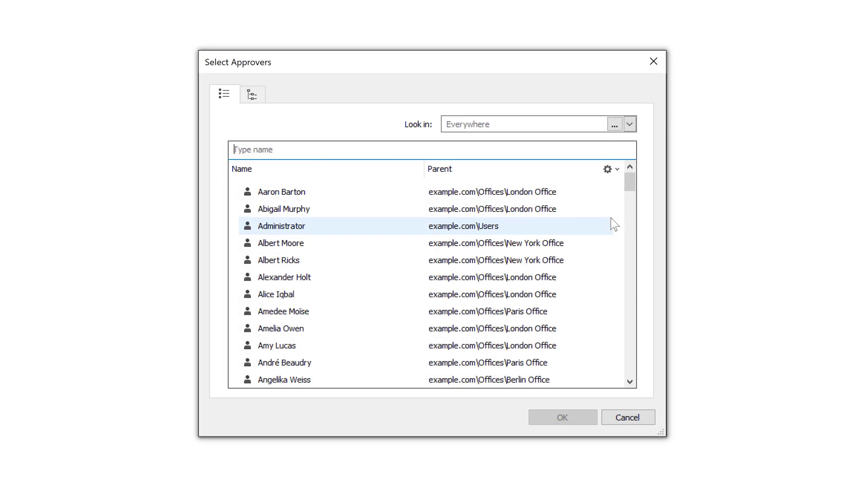
type("IT S")
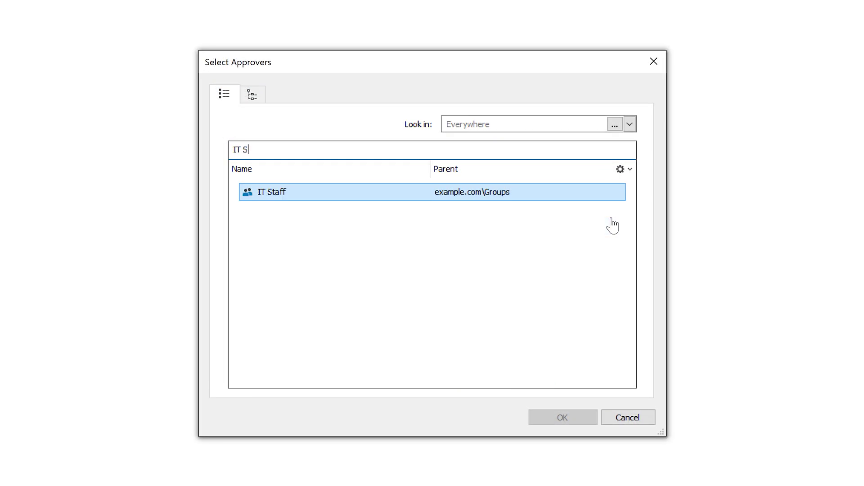
key("Return")
left_click(566, 418)
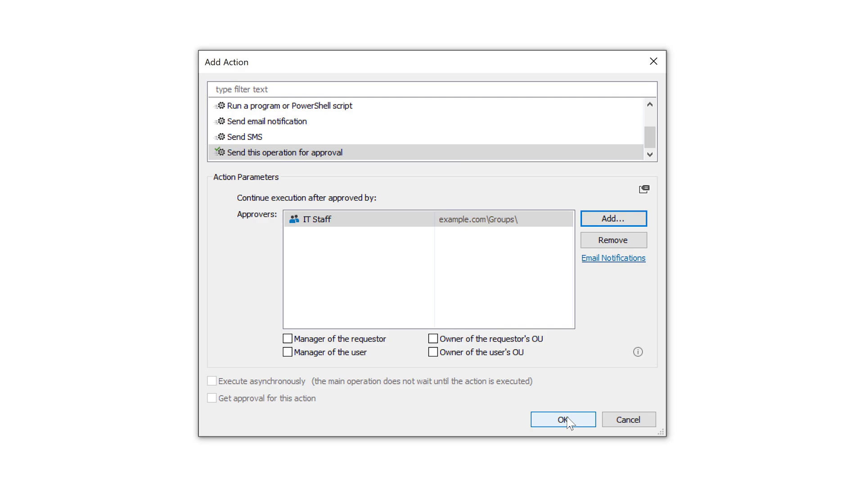
Step: Include the managers of the requestor and user and the owners of both their OUs as approvers, and save the action
left_click(287, 339)
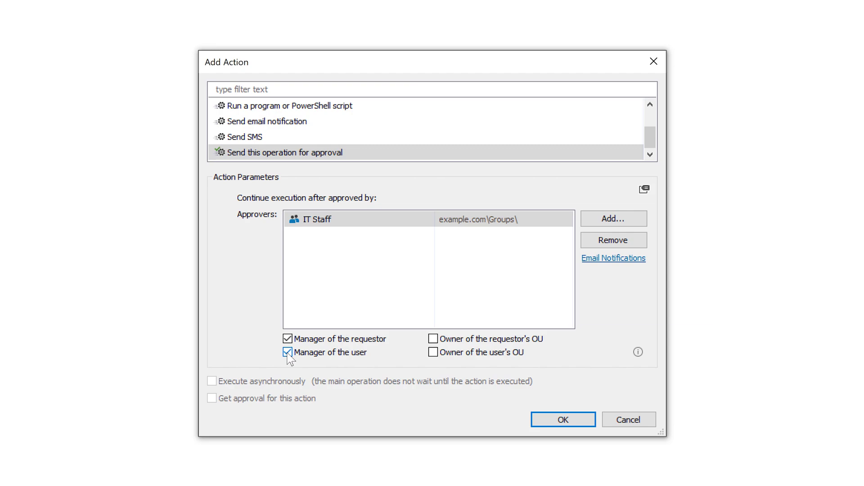
left_click(433, 339)
left_click(433, 353)
left_click(559, 419)
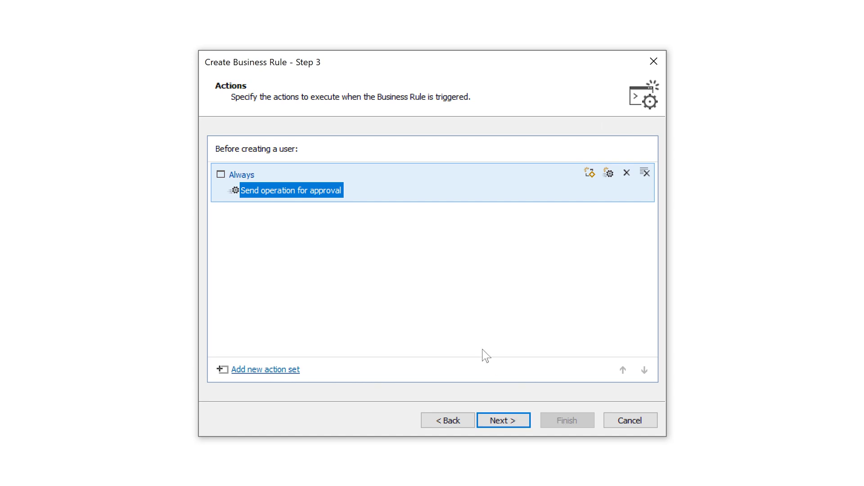
Step: Add a condition to the approval action requiring that the Job Title property contains "Supervisor"
right_click(357, 179)
left_click(371, 187)
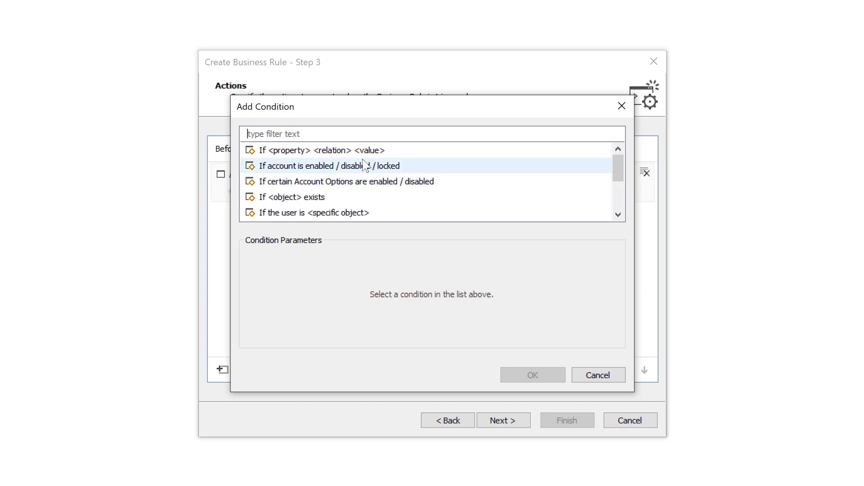
left_click(383, 151)
left_click(366, 298)
type("Jo")
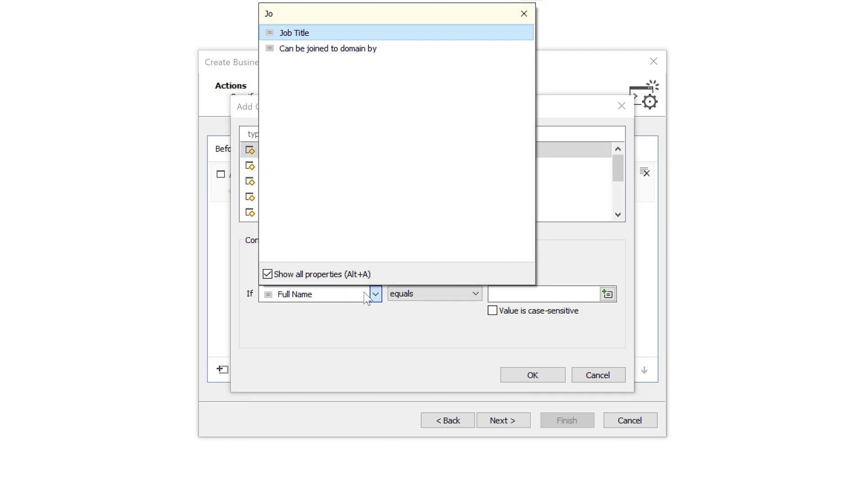
key("Return")
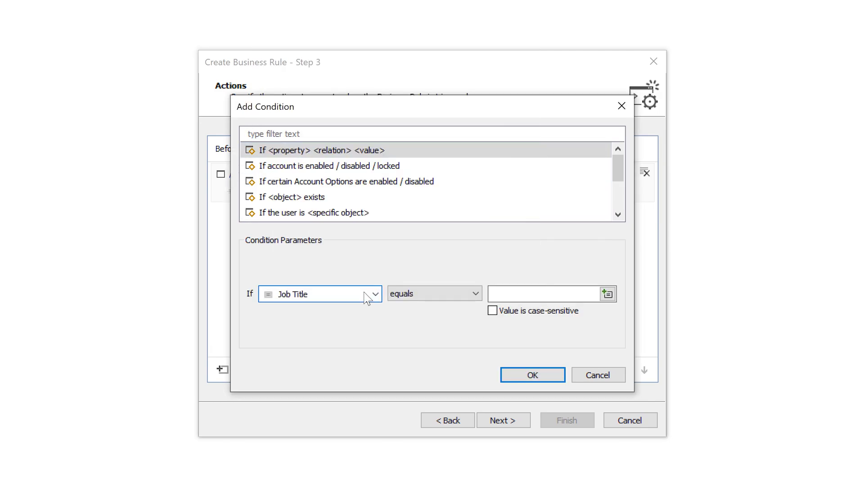
left_click(420, 294)
left_click(421, 334)
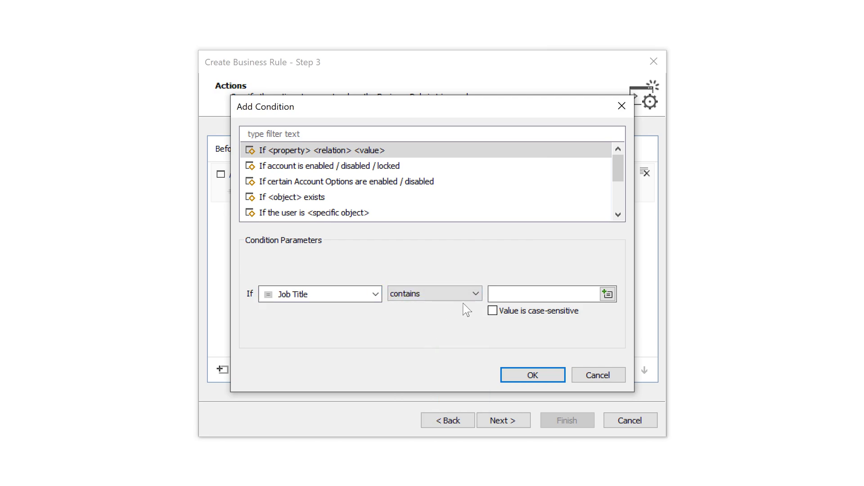
key("Tab")
type("S")
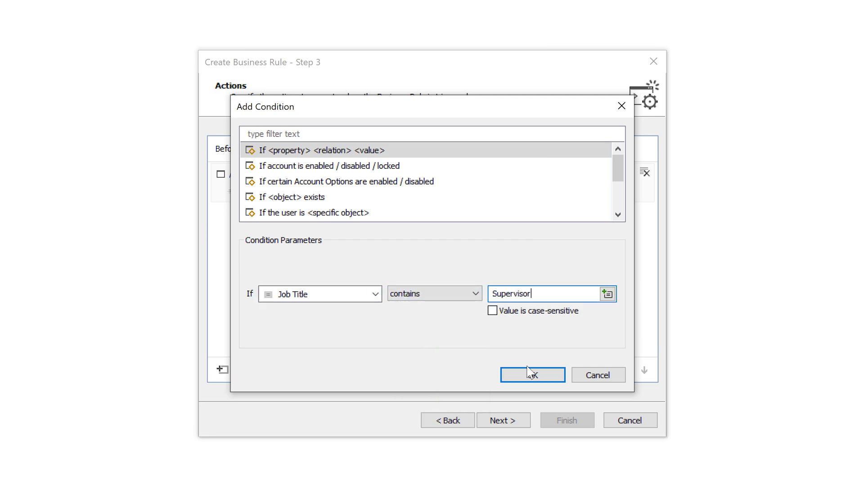
left_click(530, 373)
Step: Add a second condition requiring that the initiator is not a member of the Managers group
right_click(401, 191)
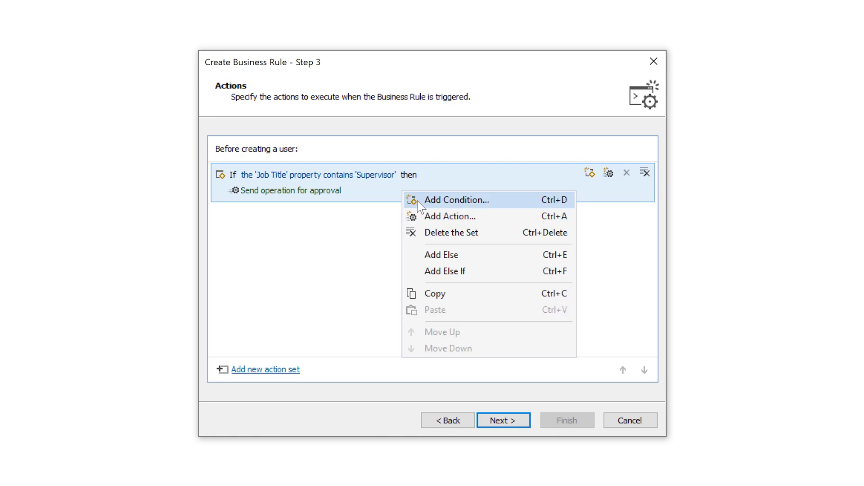
left_click(418, 201)
scroll(416, 205, "down", 2)
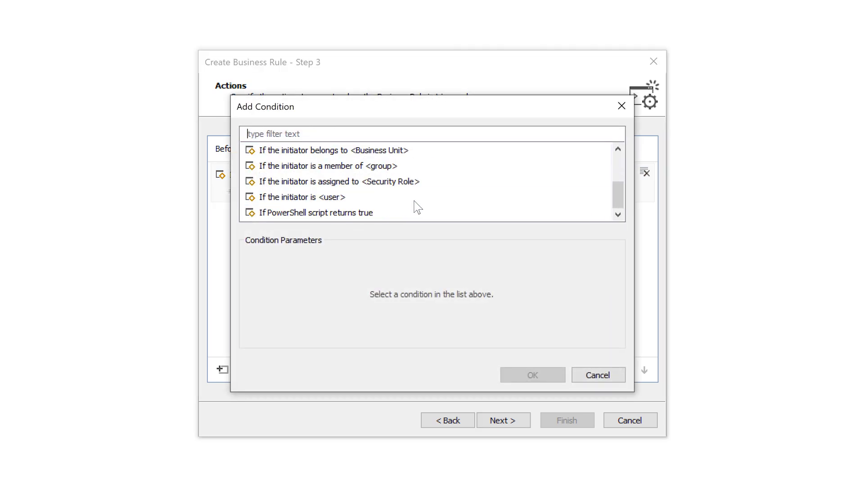
left_click(369, 166)
left_click(331, 295)
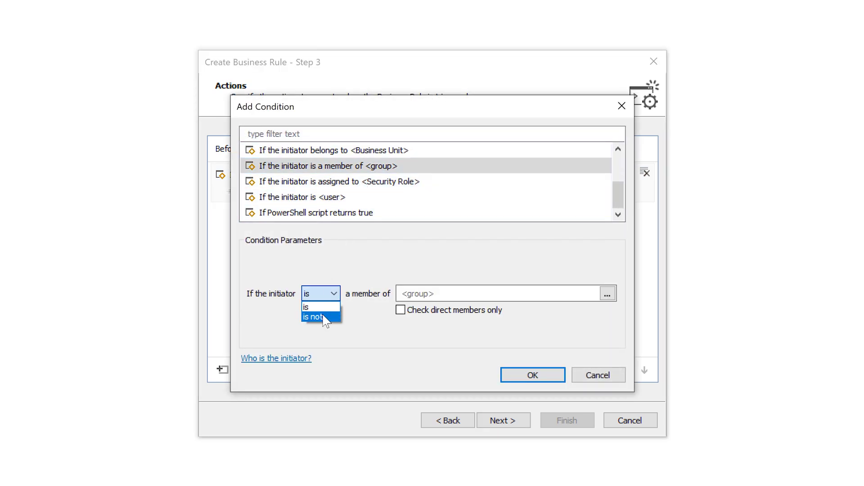
left_click(328, 314)
left_click(402, 294)
type("Mana")
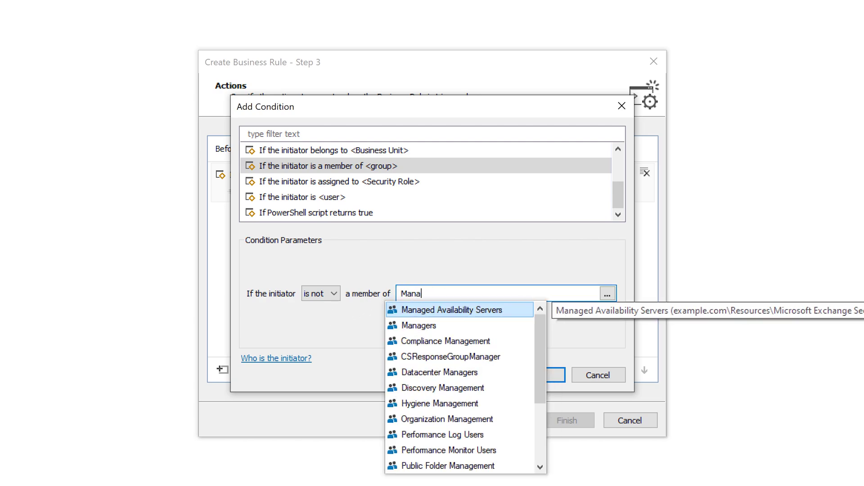
left_click(481, 325)
left_click(520, 374)
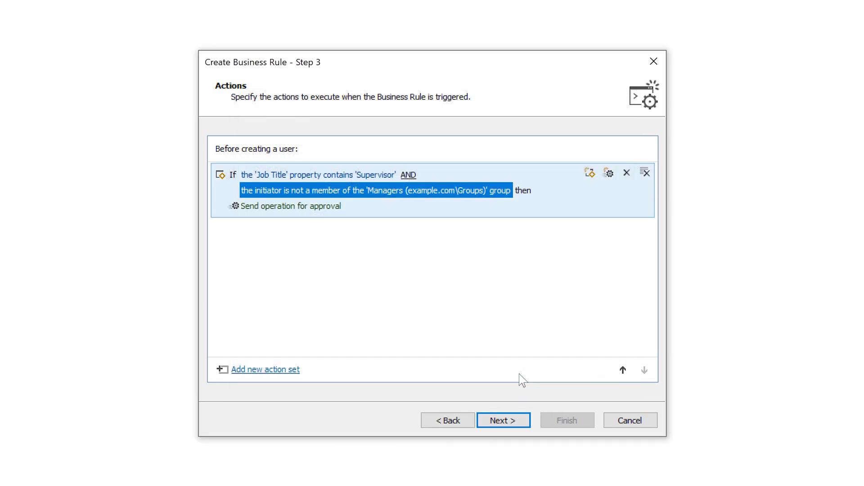
Step: Assign the rule's activity scope to All Objects
left_click(499, 423)
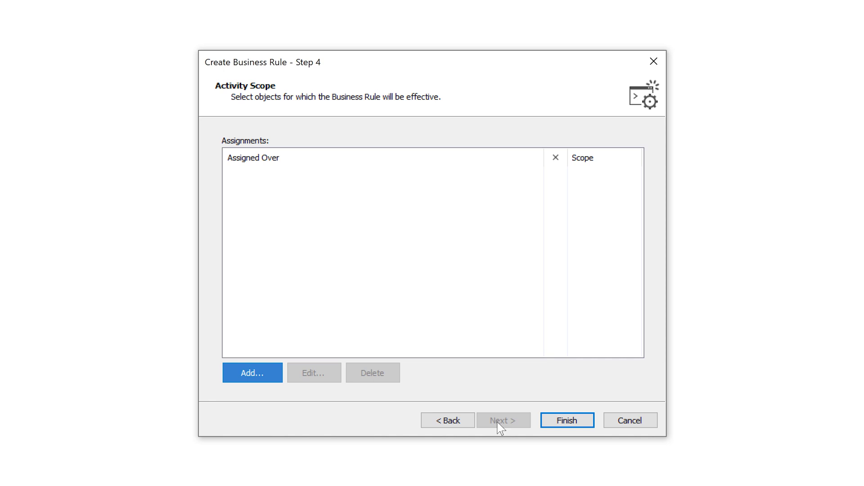
left_click(279, 375)
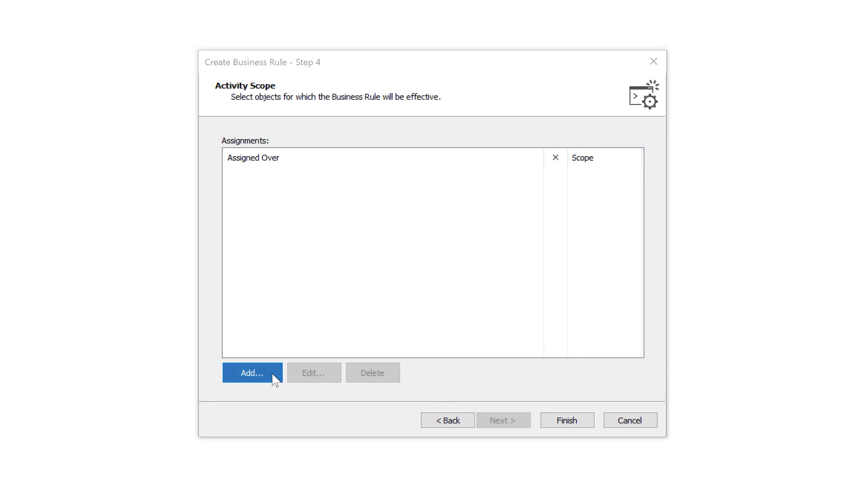
left_click(260, 189)
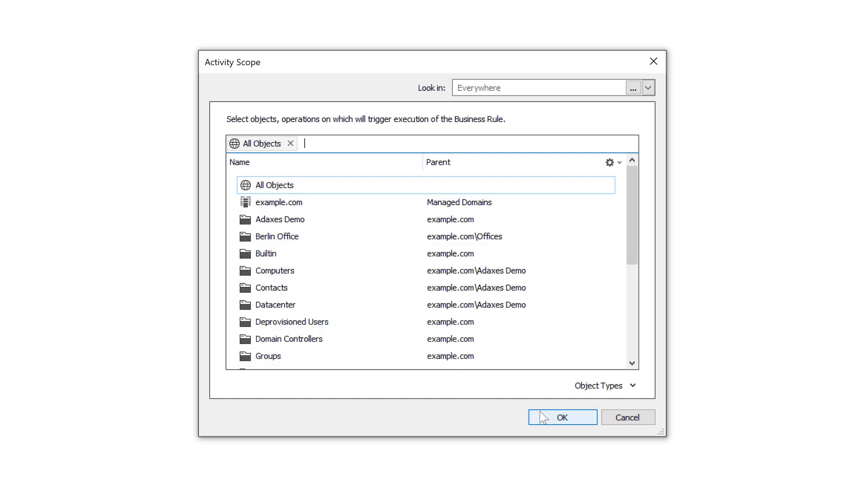
left_click(562, 418)
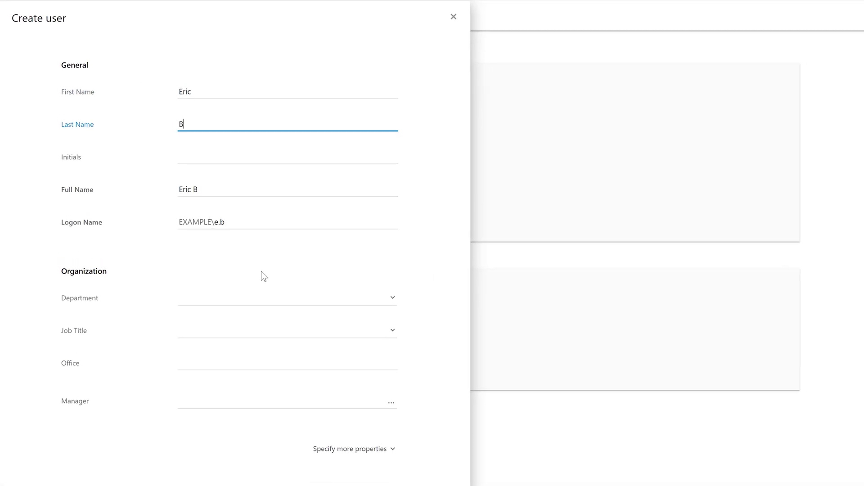
Step: In the web interface's user creation form, set the department to Sales and the job title to Sales Supervisor
left_click(174, 235)
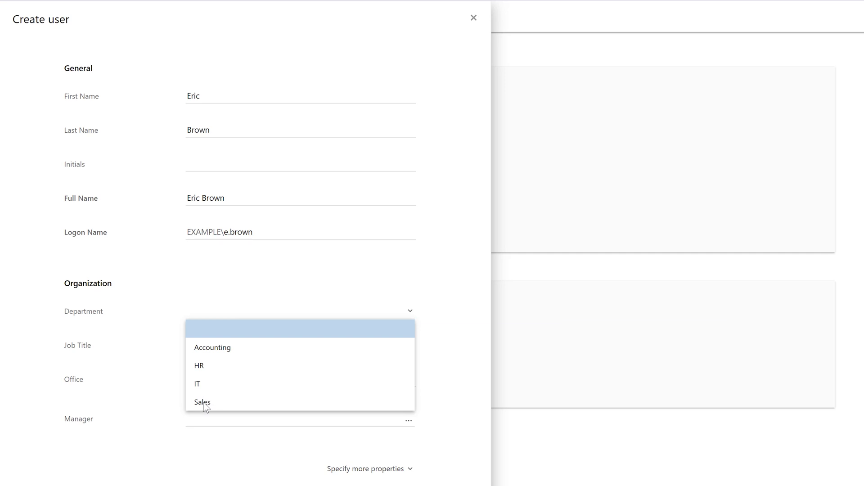
left_click(203, 403)
left_click(199, 355)
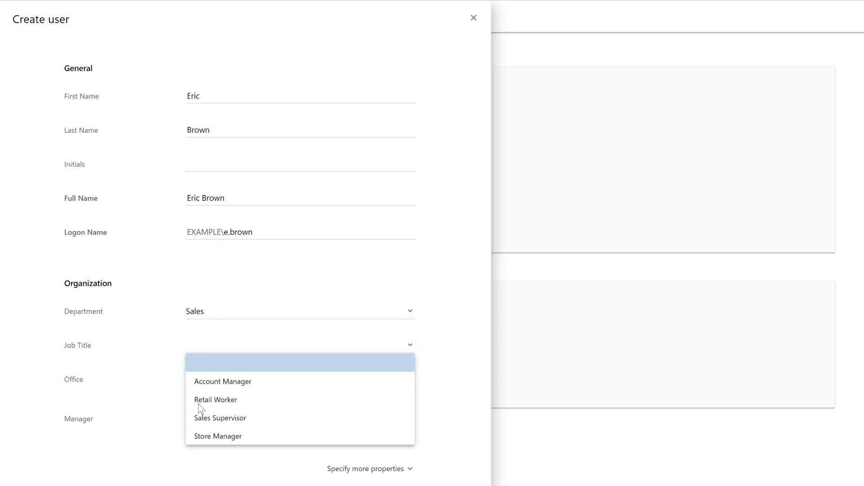
left_click(207, 418)
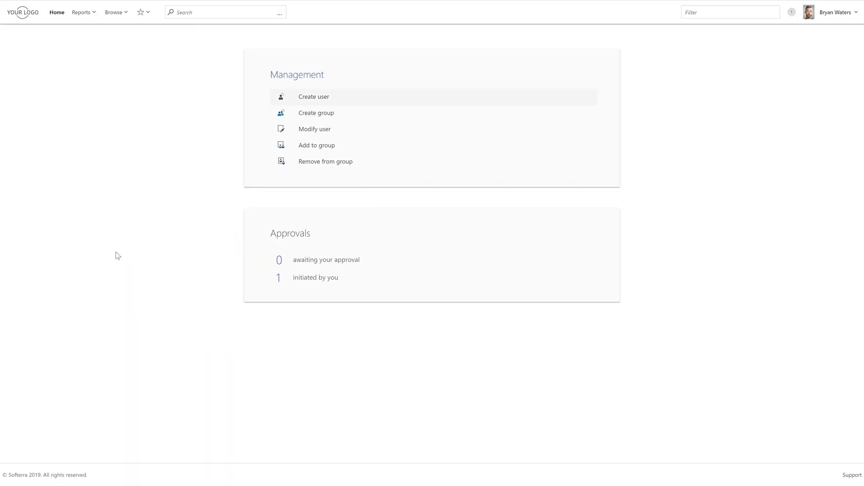
Step: Open the pending request initiated by you and examine the account and organization details of the user creation operation
left_click(288, 280)
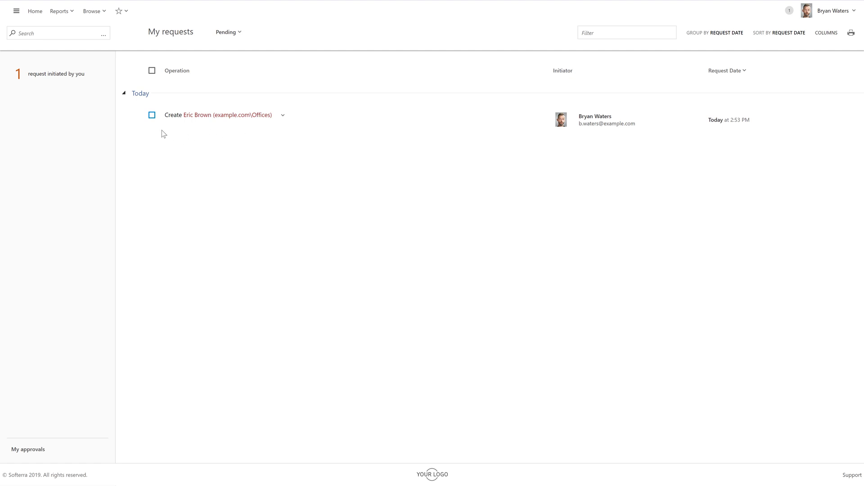
left_click(208, 116)
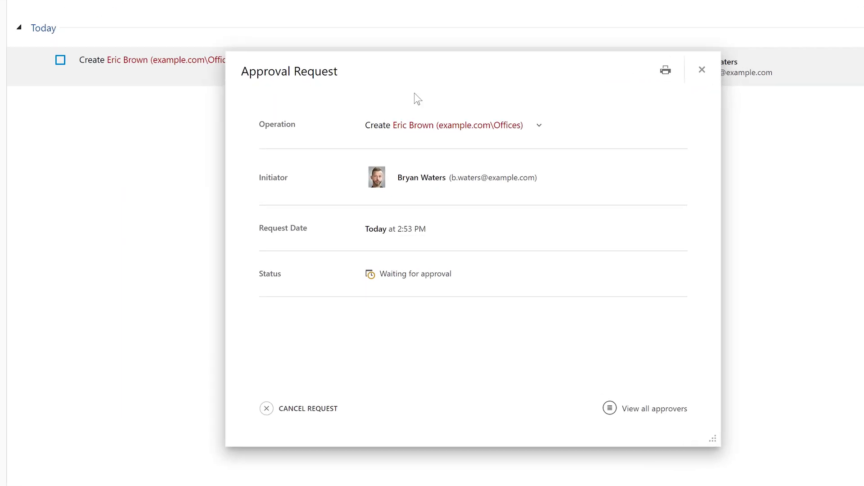
left_click(539, 125)
scroll(543, 158, "down", 2)
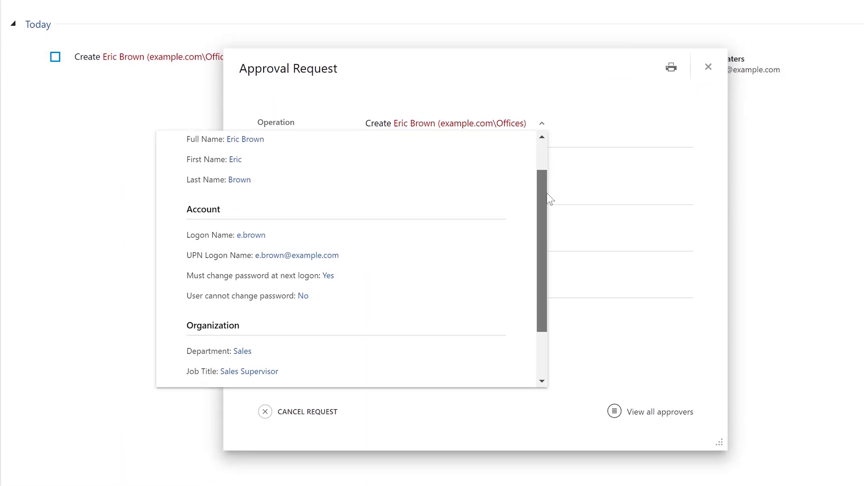
left_click_drag(548, 194, 555, 237)
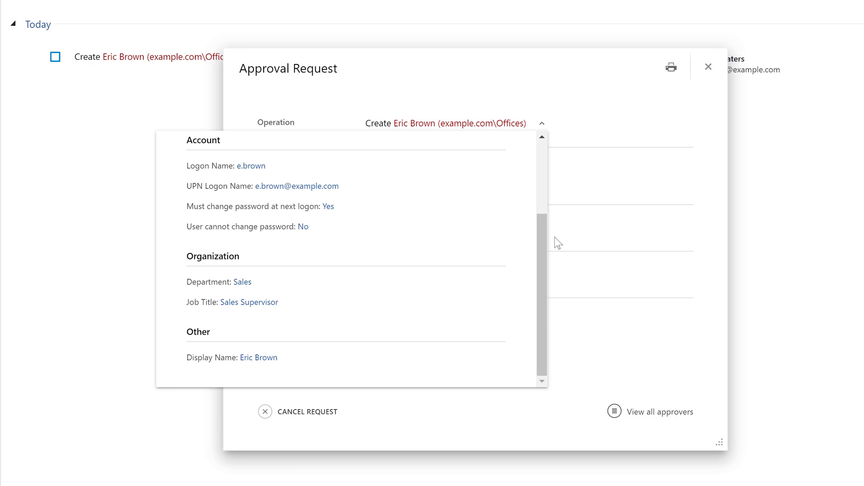
left_click(554, 239)
Step: Start cancelling the user creation approval request and go to its cancellation reason
left_click(327, 415)
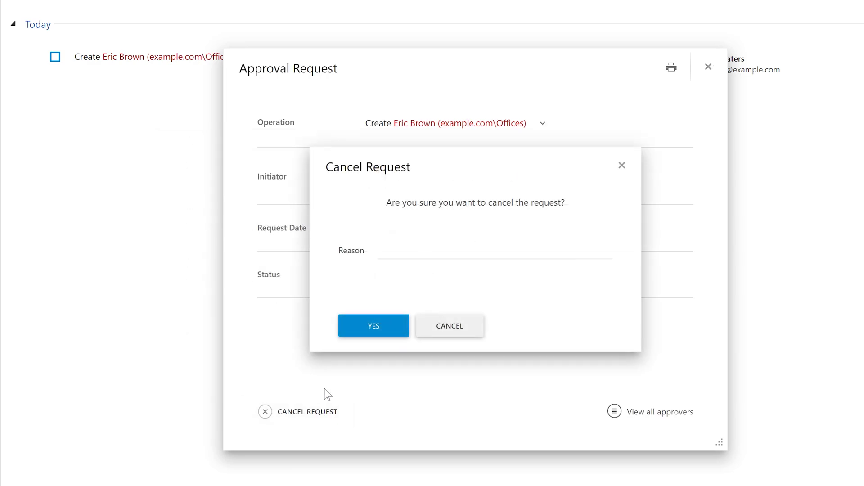
left_click(386, 250)
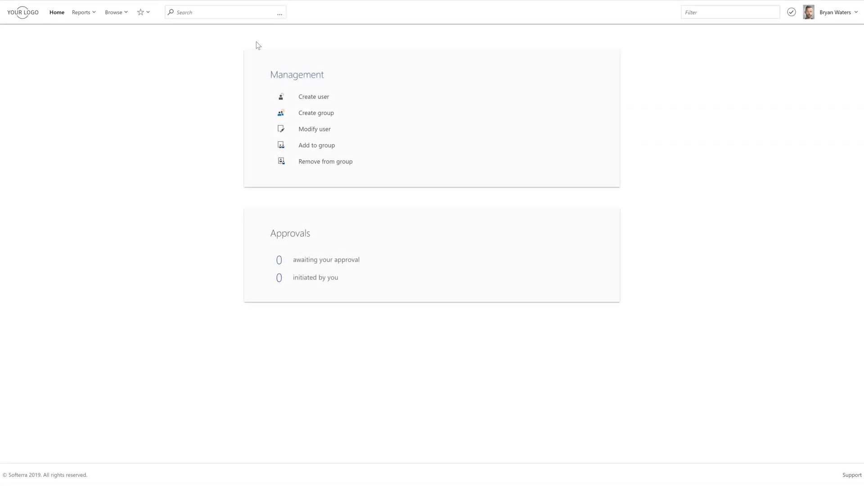
Step: Search the web interface for the new user by first name and open the matching account in New York Office
left_click(201, 12)
type("Eric")
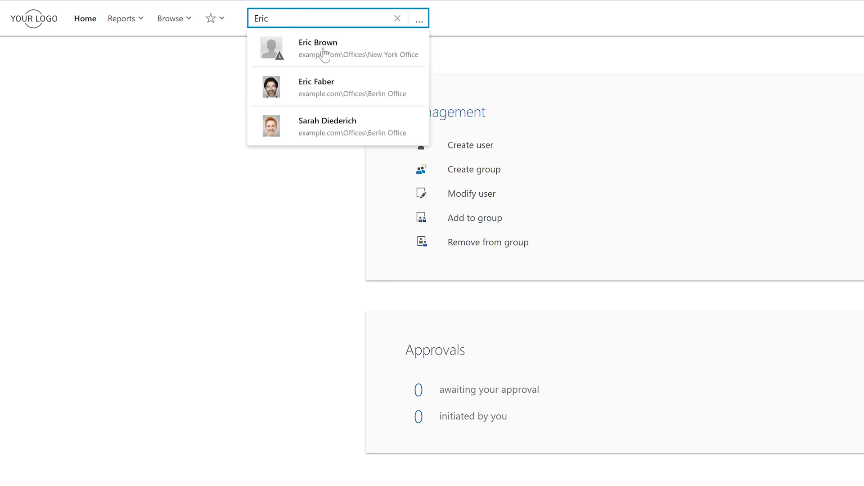
left_click(310, 50)
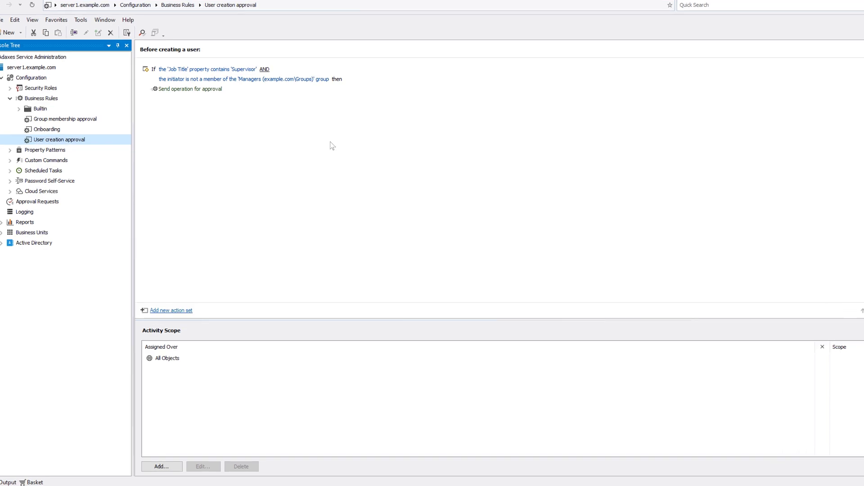
Step: Add a second "Send this operation for approval" action to the user creation rule's condition set, with the manager of the user as approver
right_click(180, 93)
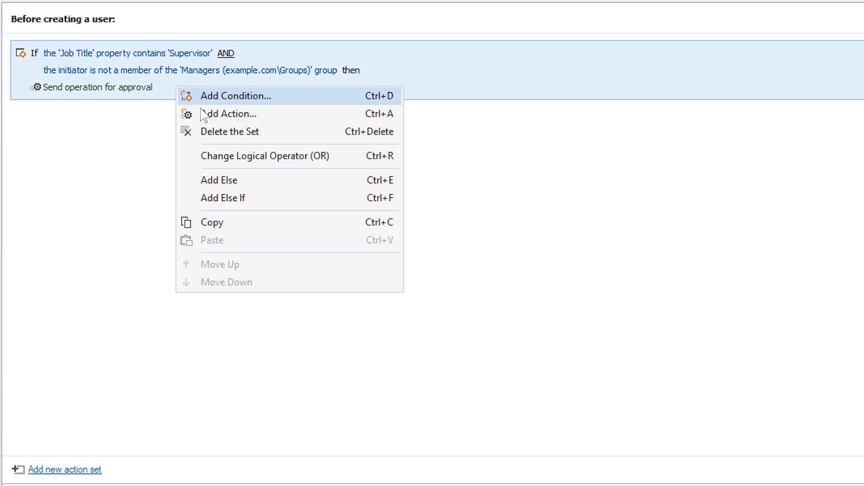
left_click(203, 113)
scroll(480, 112, "down", 1)
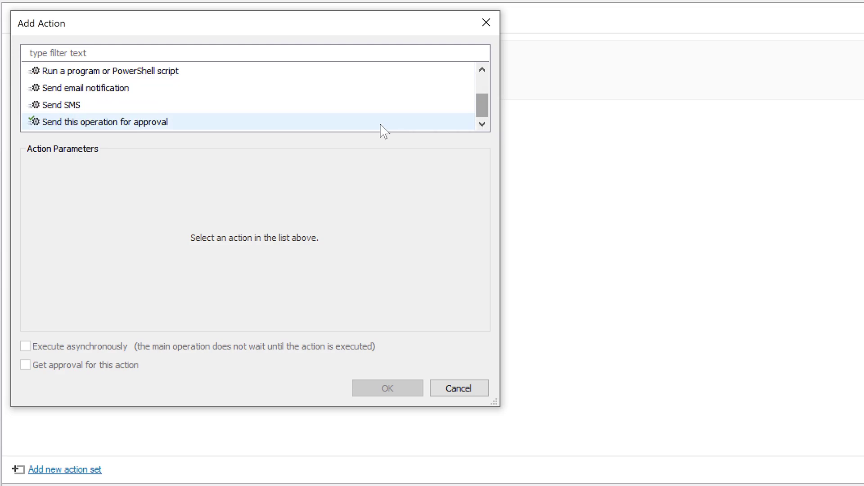
left_click(312, 122)
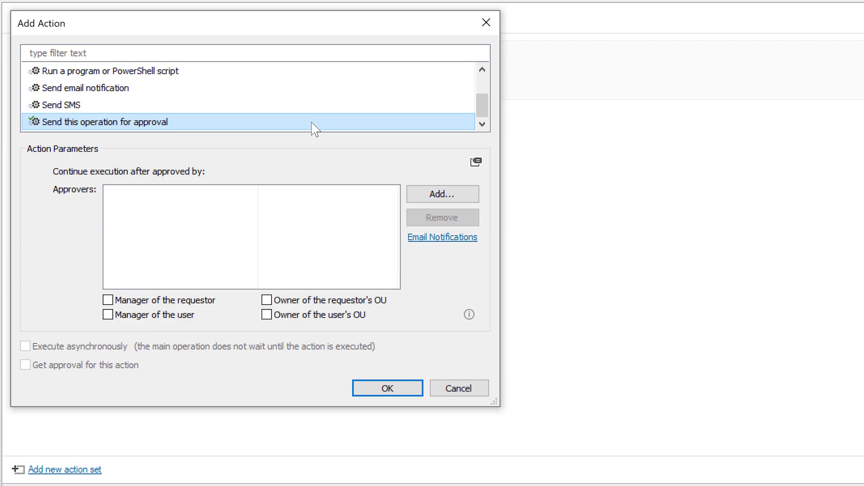
left_click(108, 315)
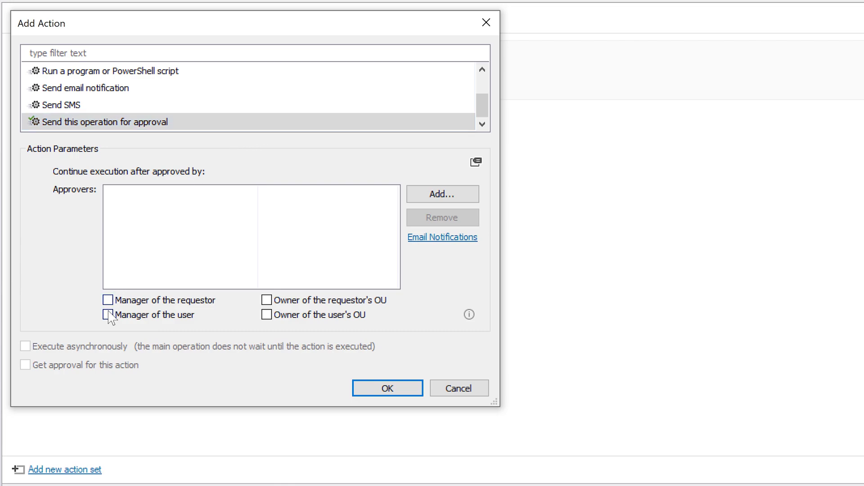
left_click(386, 388)
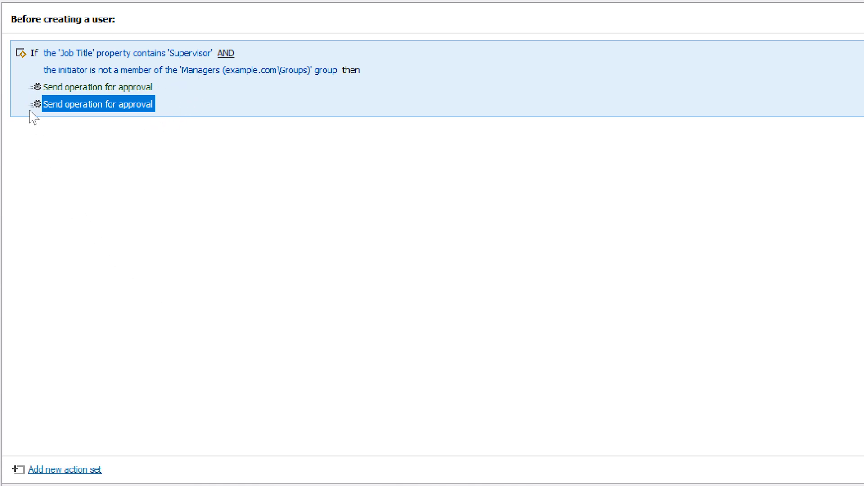
left_click(93, 88)
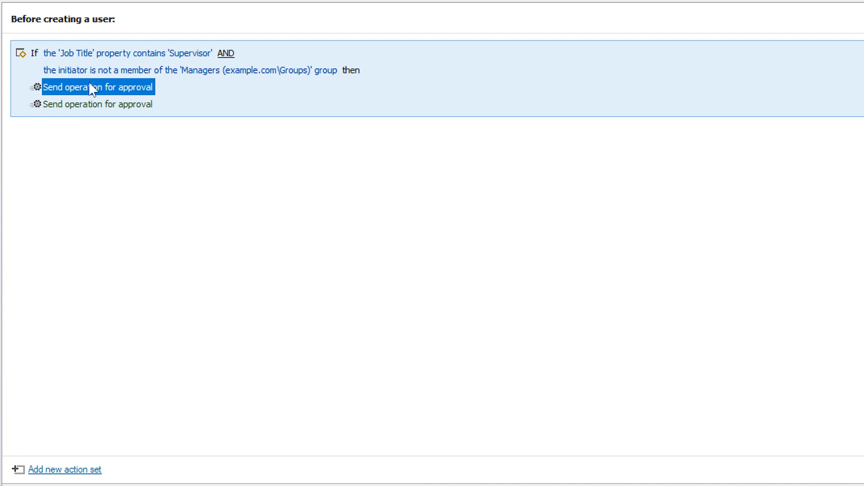
left_click(79, 106)
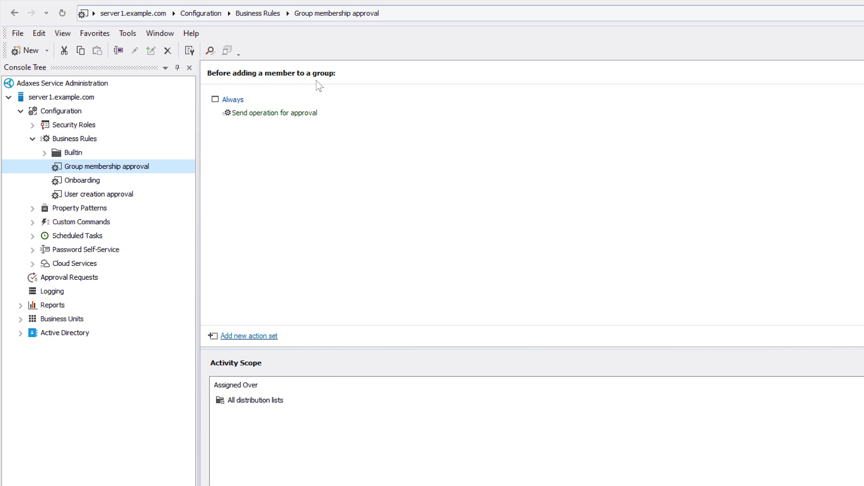
Step: Examine the approver settings of the approval action in the Group membership approval rule, as well as the rule's activity scope
left_click(250, 113)
right_click(251, 113)
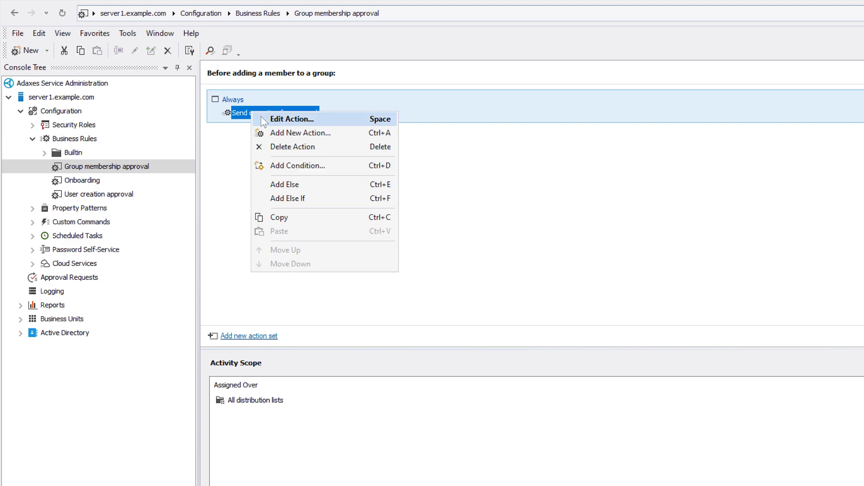
left_click(261, 117)
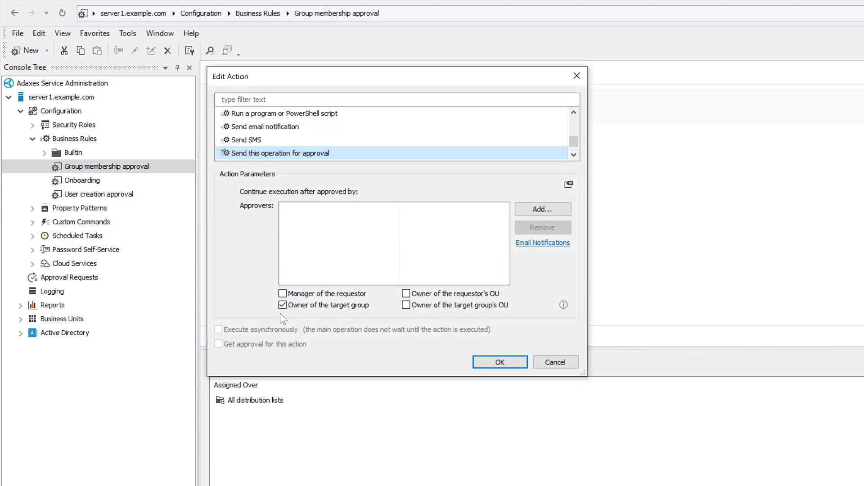
key("Return")
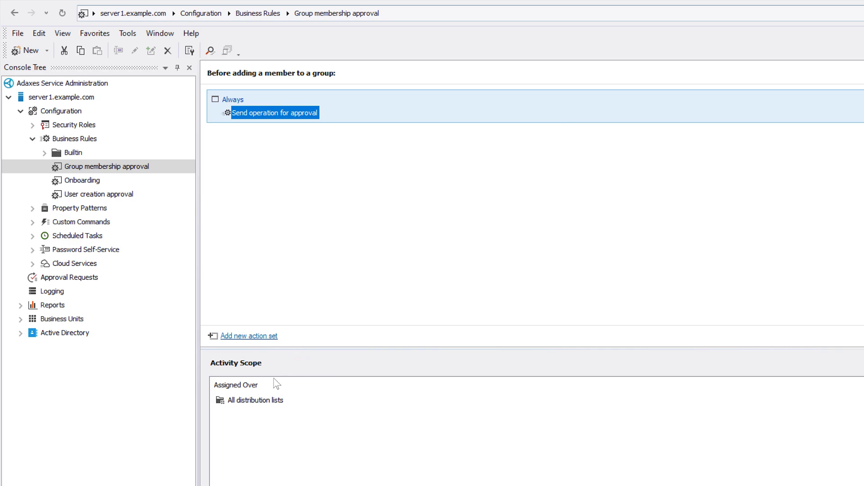
left_click(270, 401)
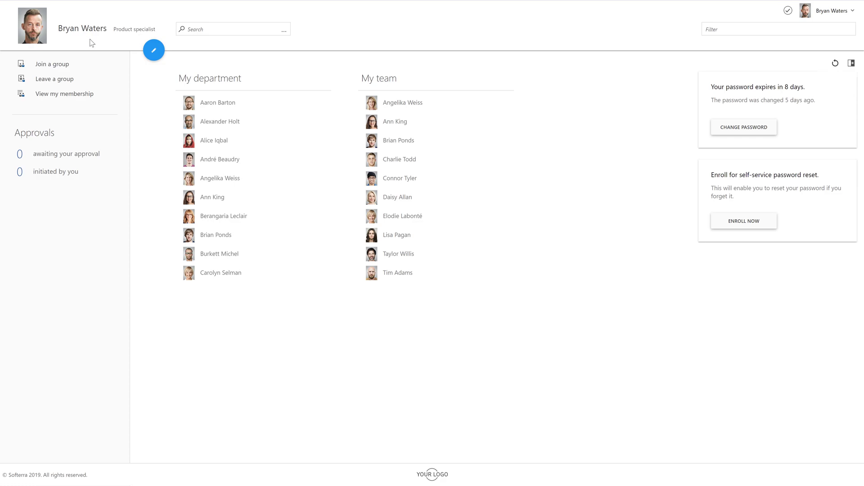
Step: In the self-service web interface, submit a request to join the Company News group
left_click(49, 64)
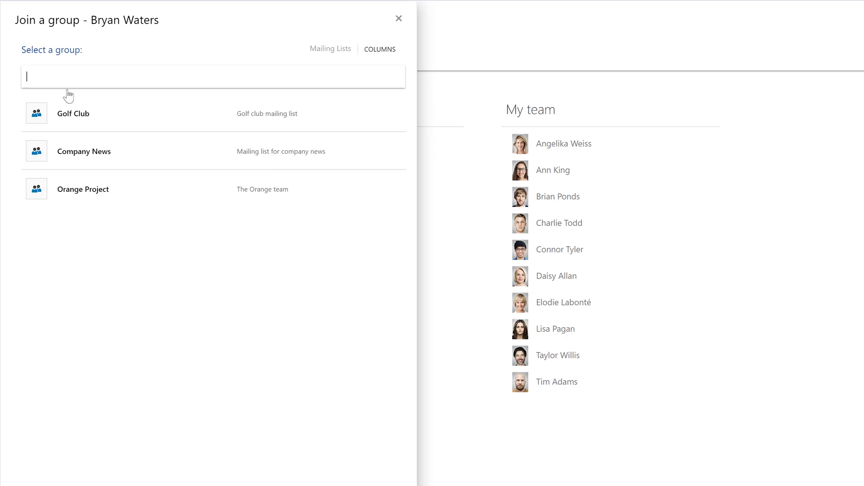
left_click(68, 164)
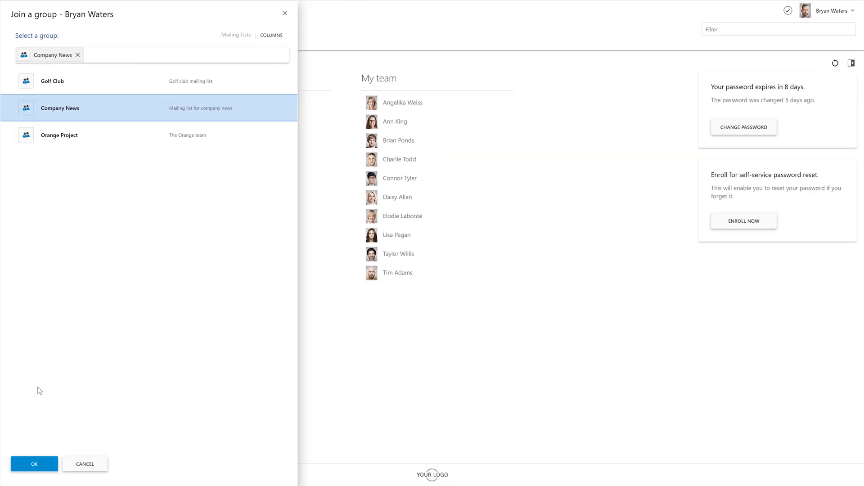
left_click(35, 466)
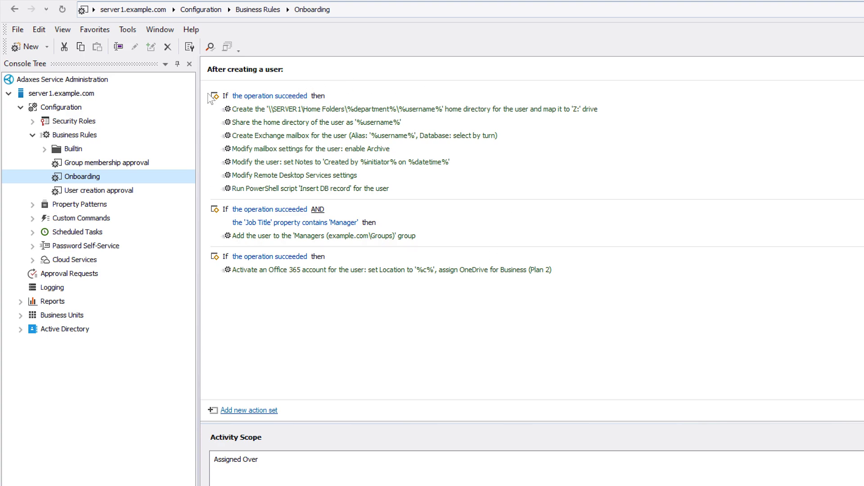
Step: Require approval by the manager of the user for the Office 365 account activation action in the Onboarding rule
right_click(298, 269)
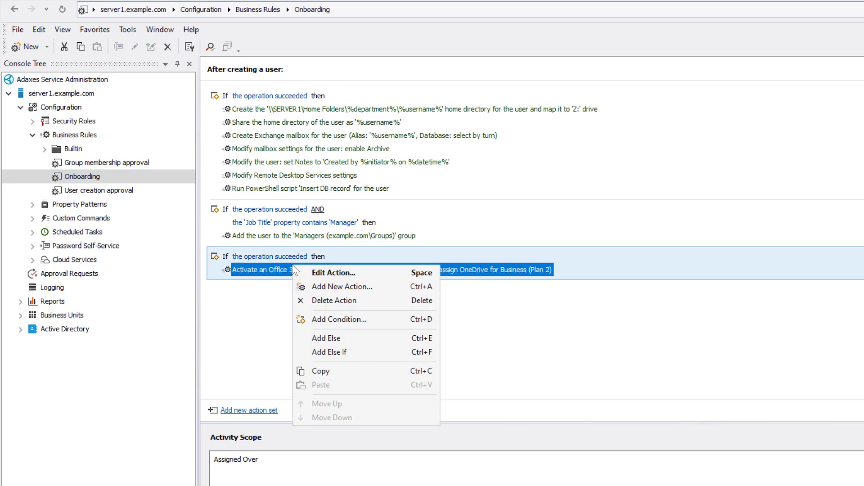
key("Escape")
double_click(298, 269)
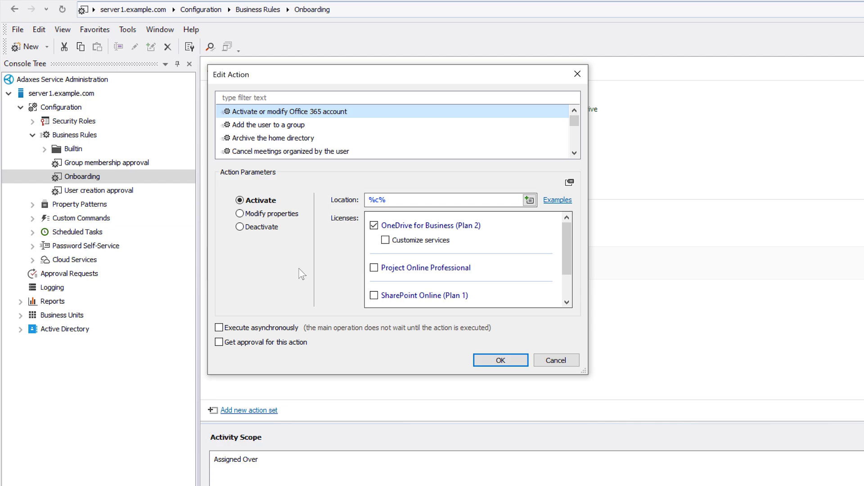
left_click(219, 342)
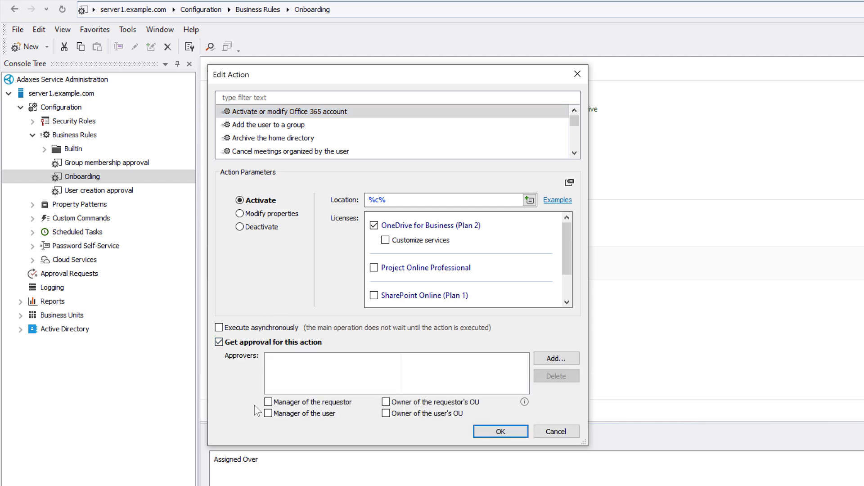
left_click(268, 412)
left_click(479, 430)
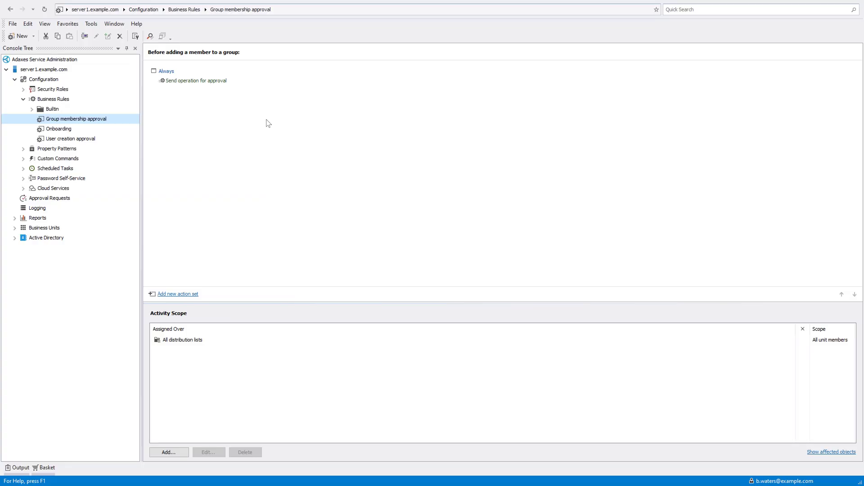
Step: Change the approval action of the Group membership approval rule to "Run a program or PowerShell script"
right_click(181, 82)
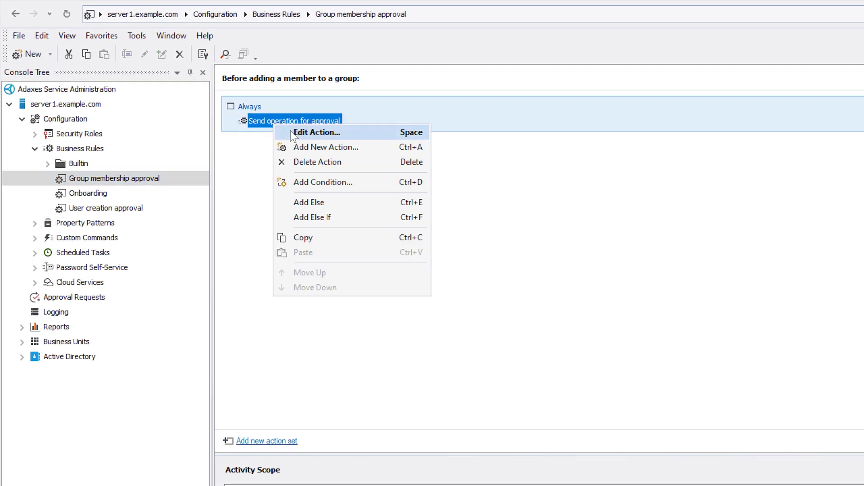
left_click(315, 133)
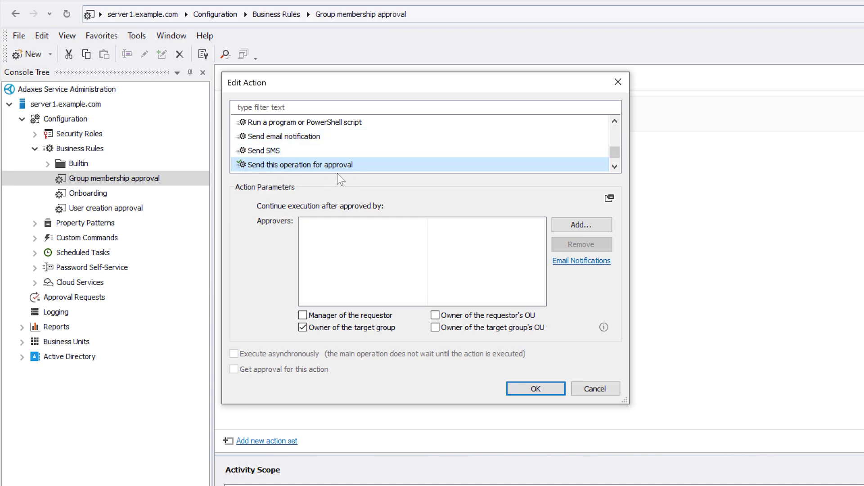
left_click(260, 128)
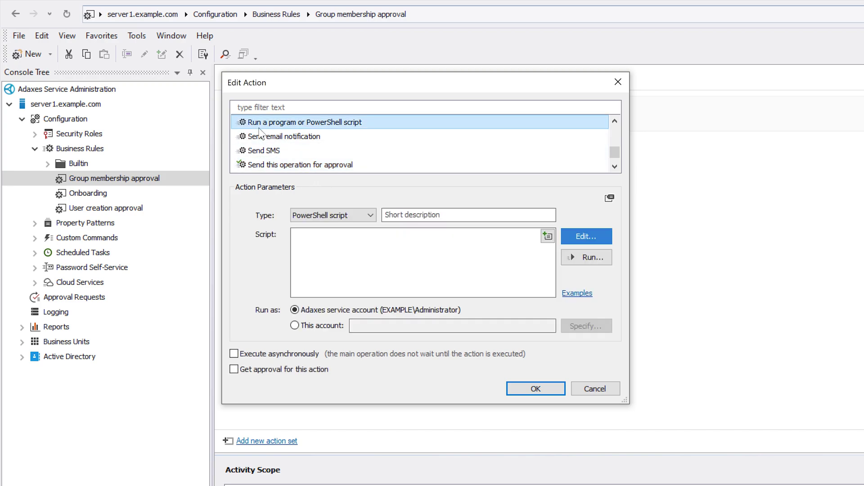
Step: Insert a $Context.SubmitForApproval call into the action's PowerShell script and select its approver DN placeholders
left_click(599, 237)
type("$Cont")
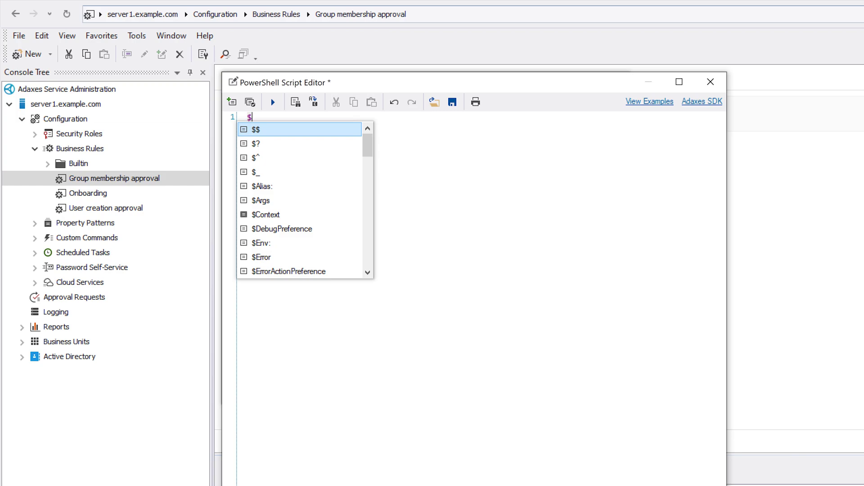
key("Return")
type(".Subm")
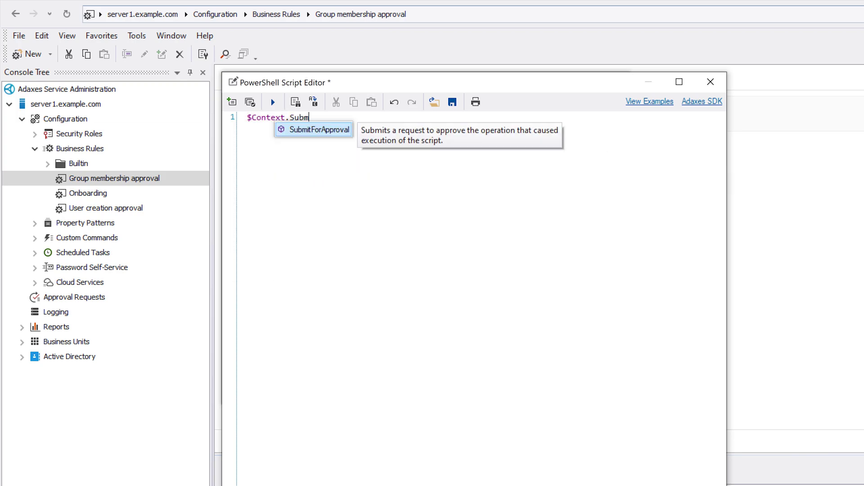
key("Return")
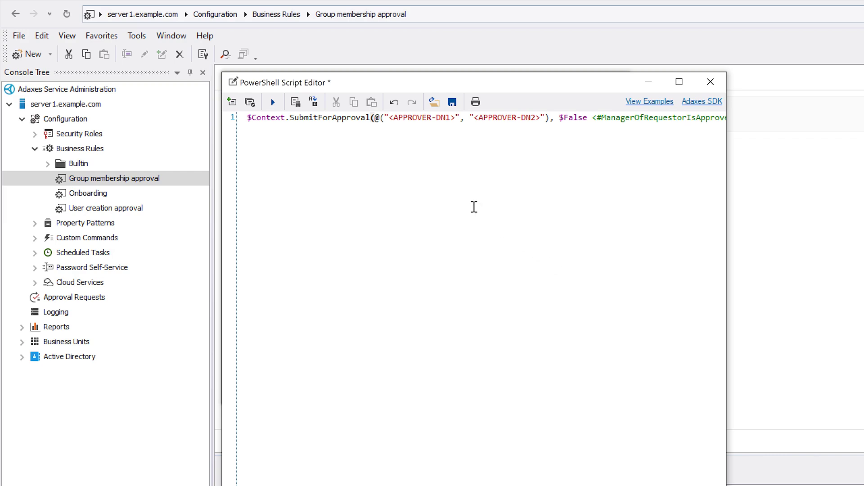
left_click_drag(390, 118, 541, 118)
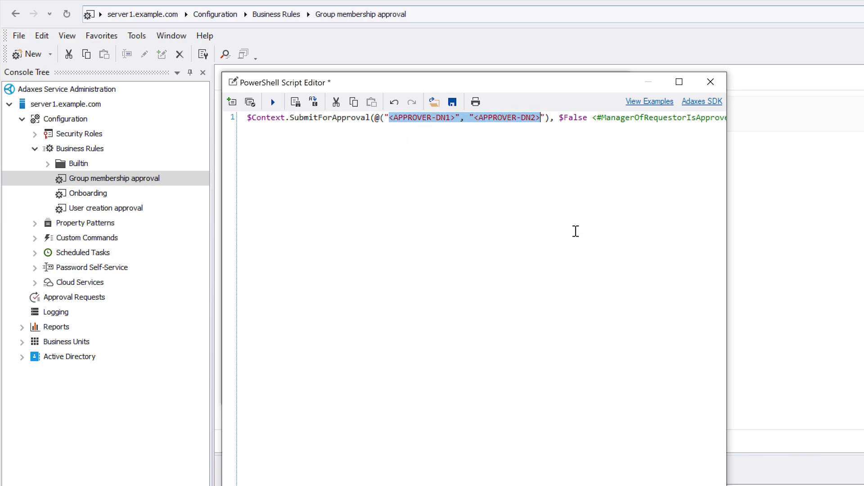